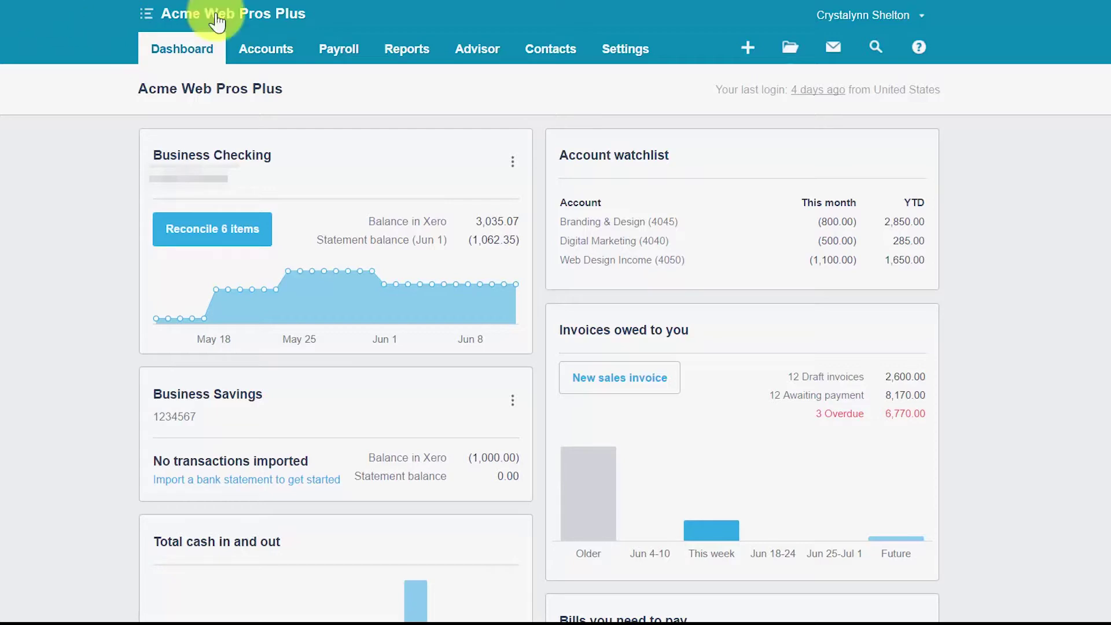
Step: Open Coaching Biz, LLC's invoice INV-10009 from the Awaiting Payment sales invoices
left_click(273, 62)
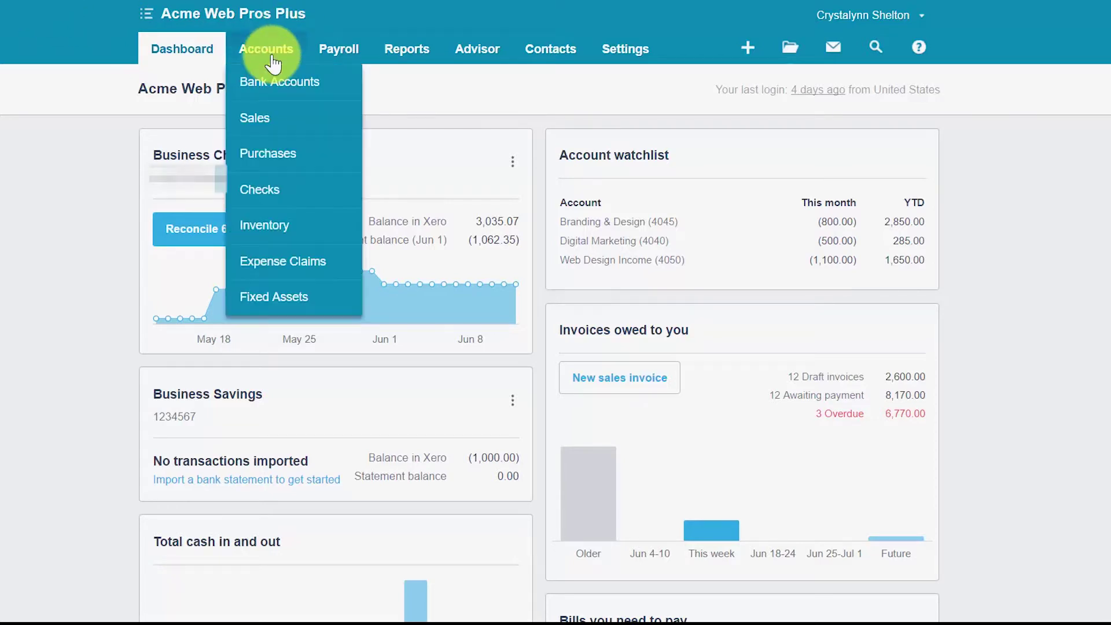
left_click(279, 118)
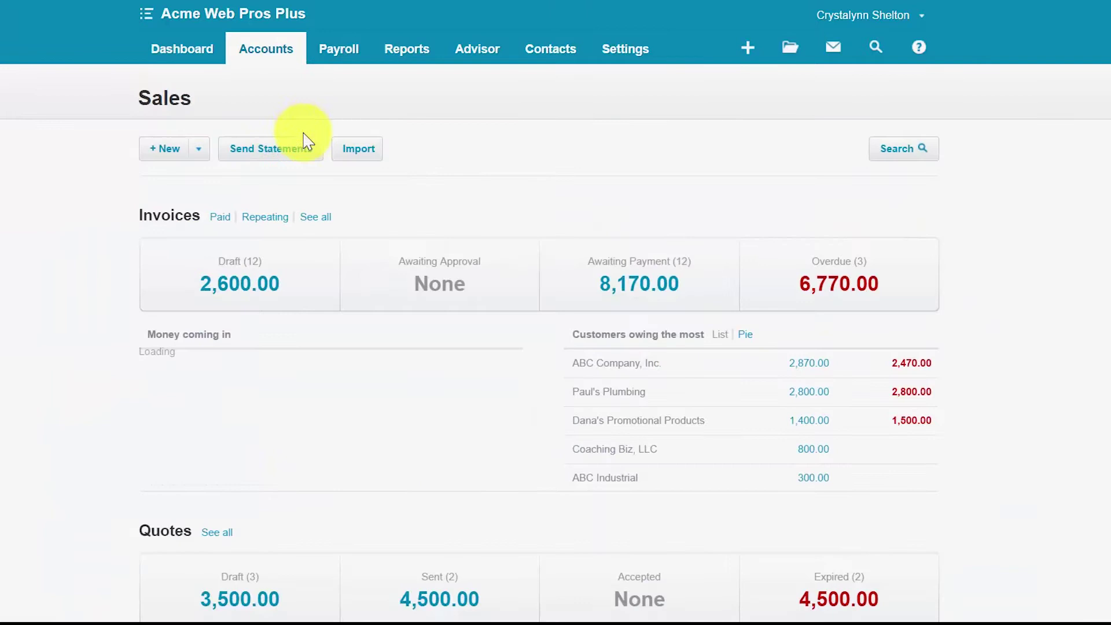
left_click(642, 292)
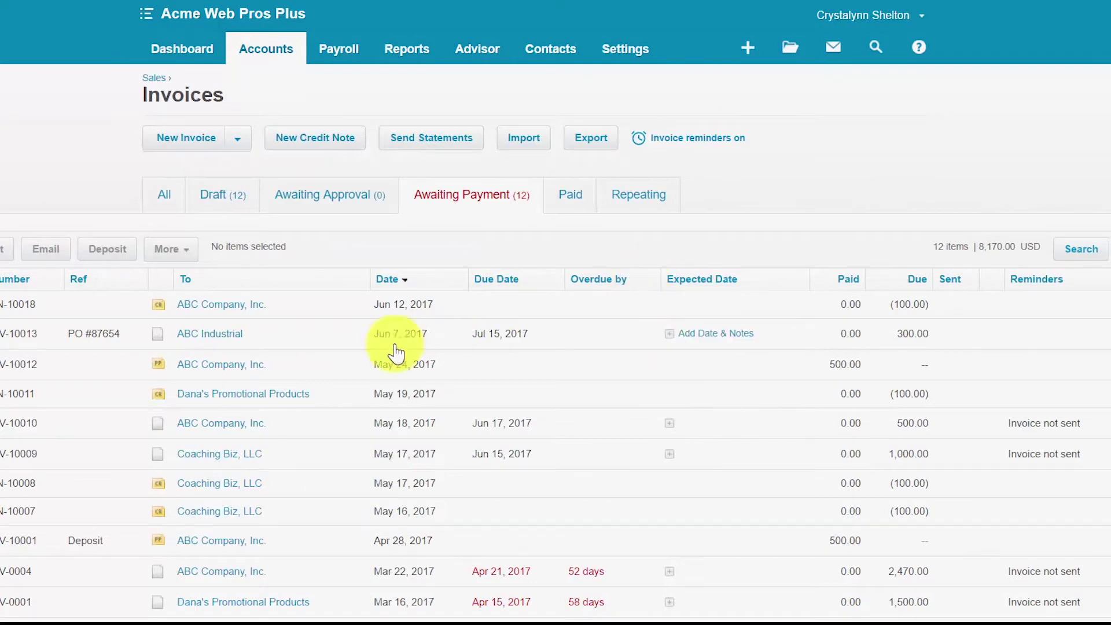
scroll(203, 364, "down", 1)
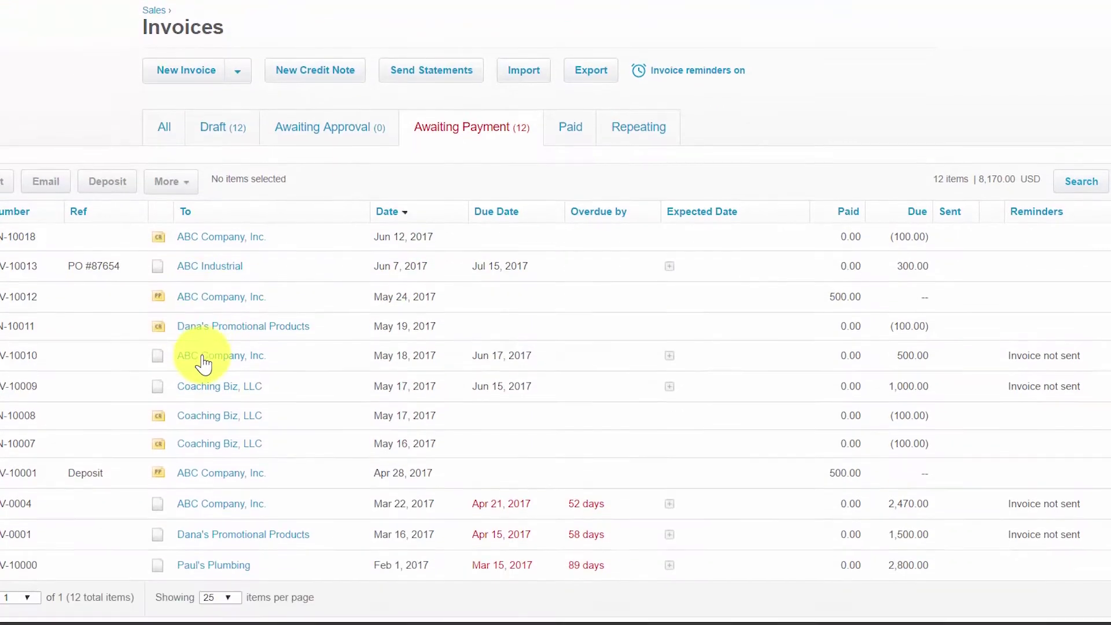
scroll(204, 364, "down", 1)
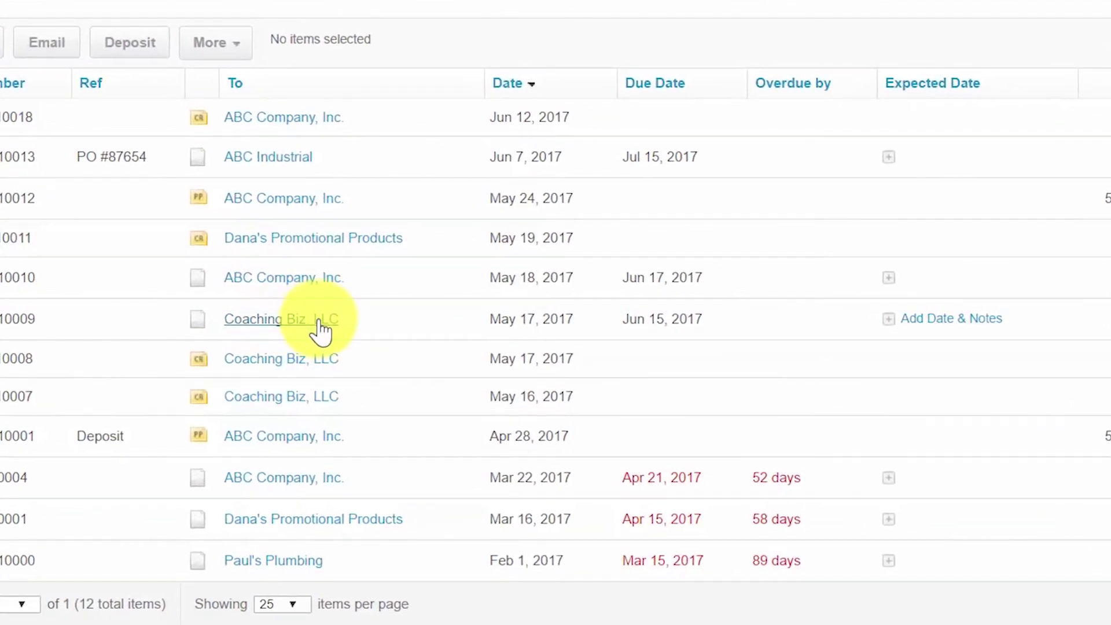
left_click(320, 332)
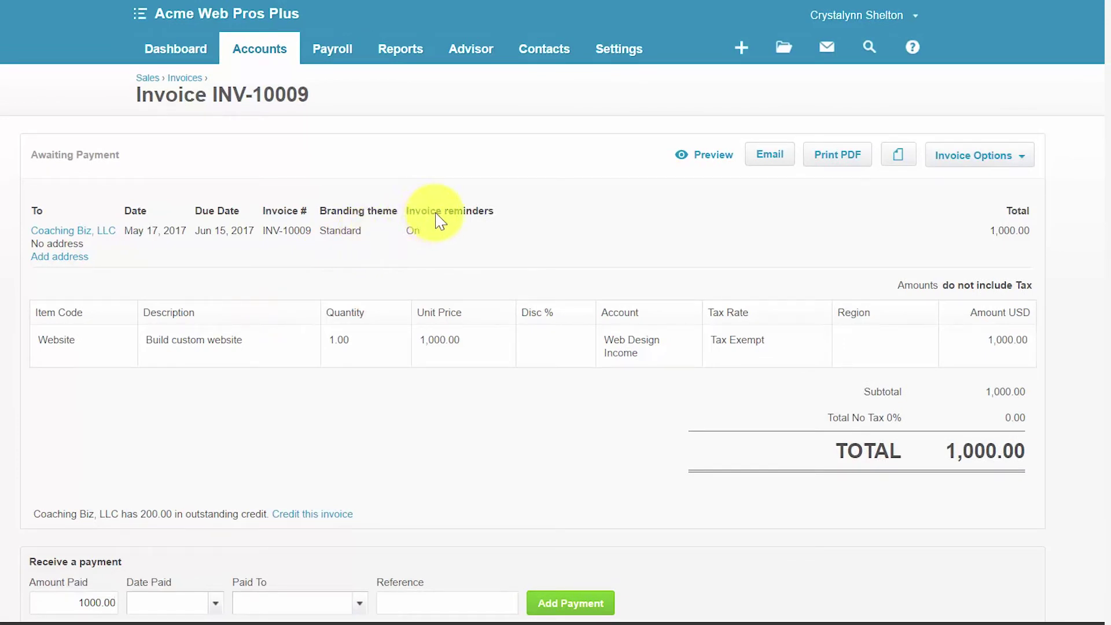
scroll(454, 301, "down", 4)
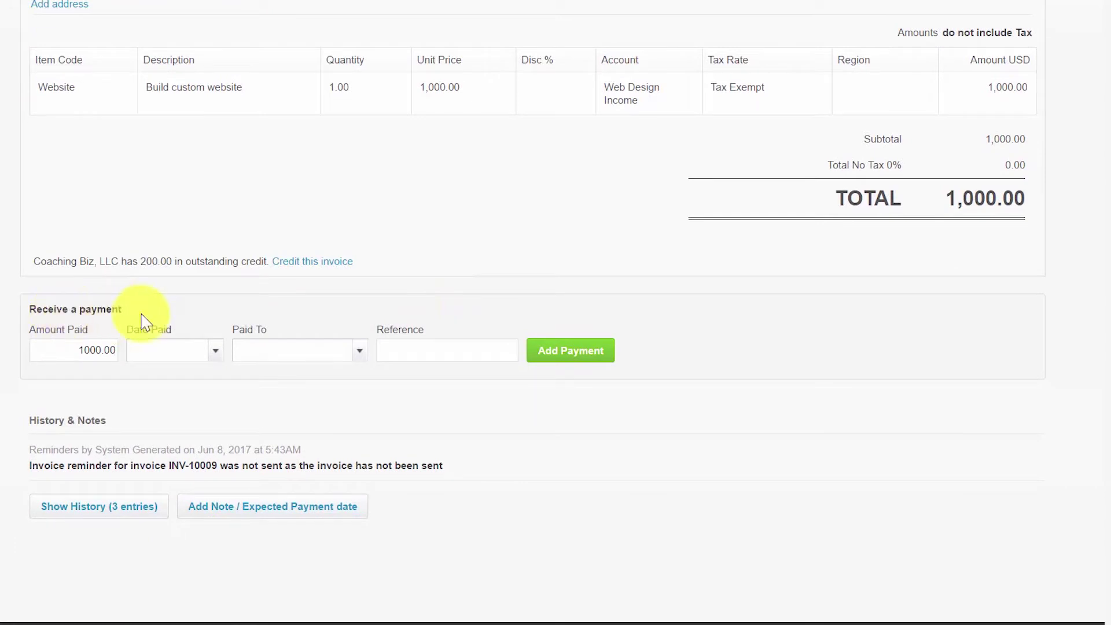
left_click_drag(134, 312, 20, 314)
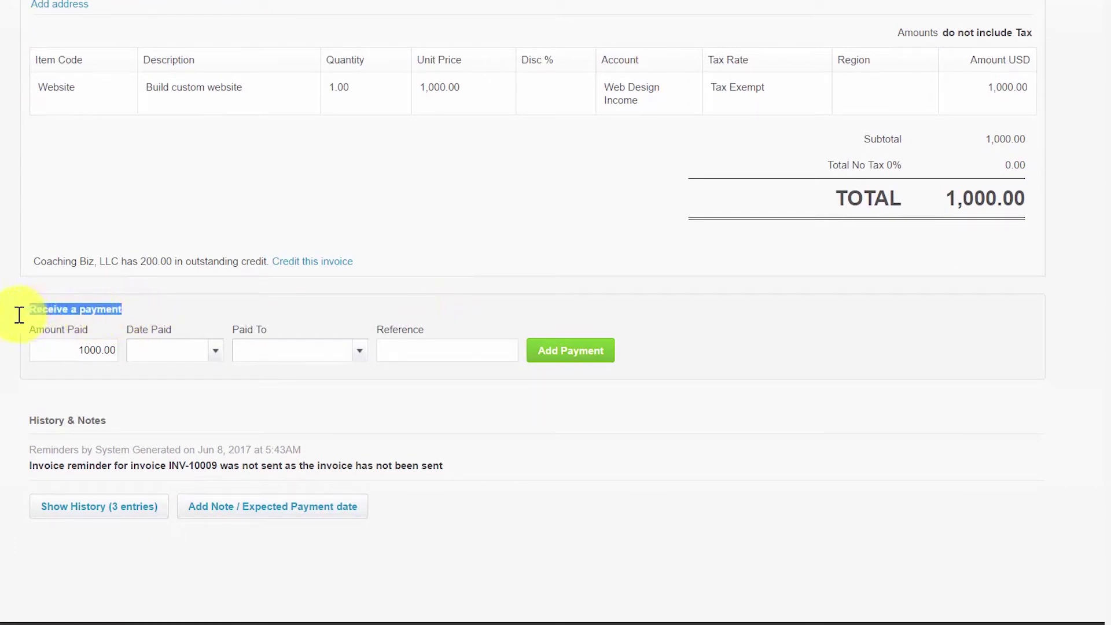
left_click(138, 310)
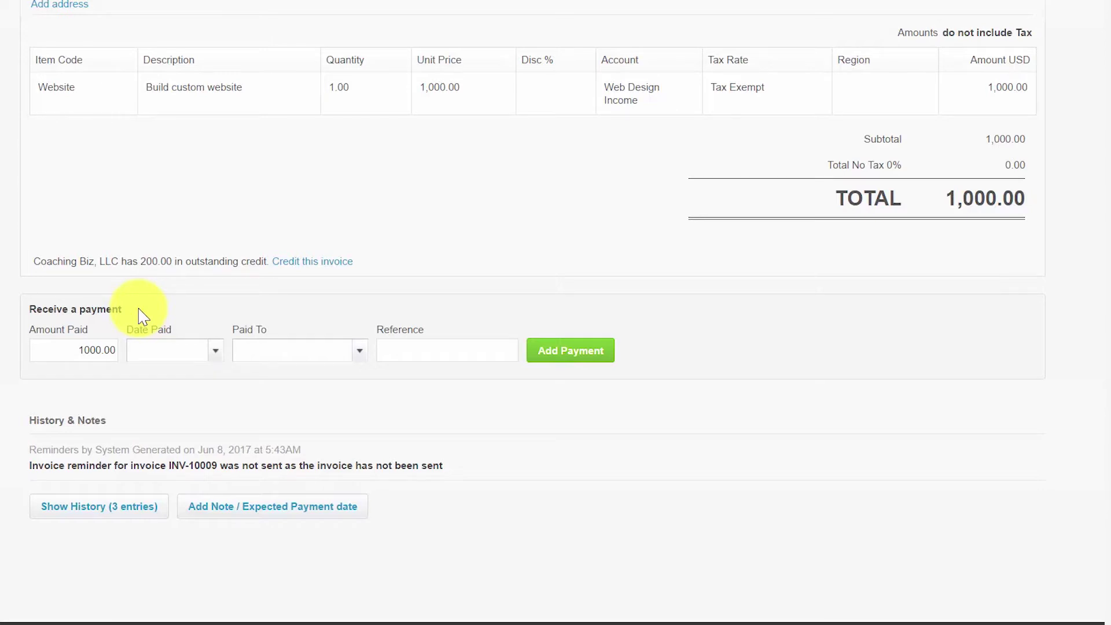
double_click(75, 349)
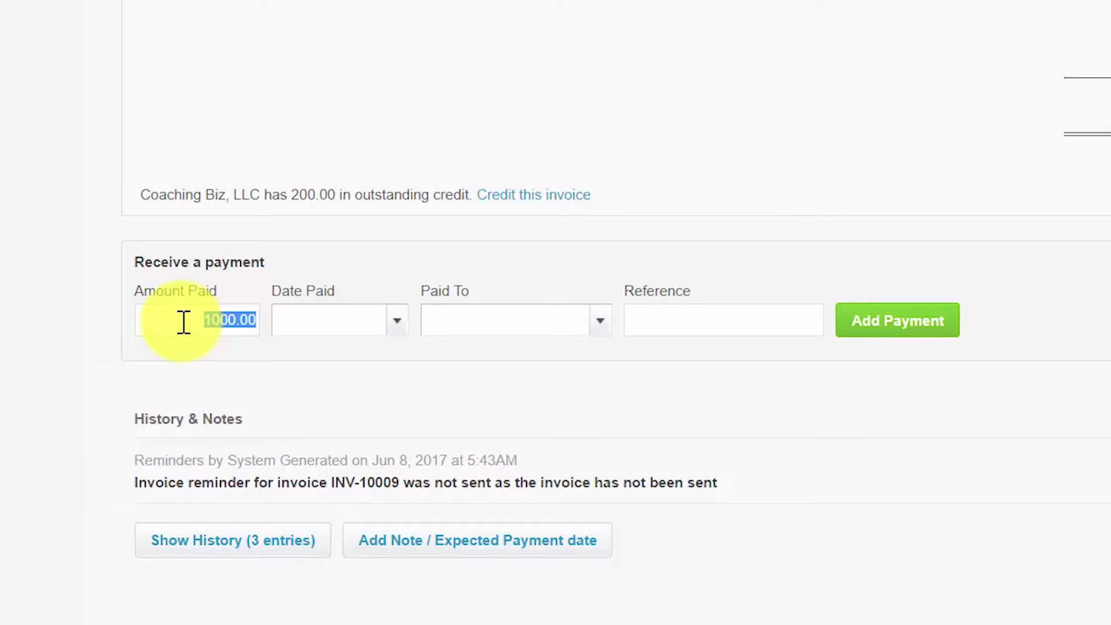
Step: Set the Date Paid for the 1,000.00 payment on INV-10009 to Jun 12, 2017
left_click(374, 324)
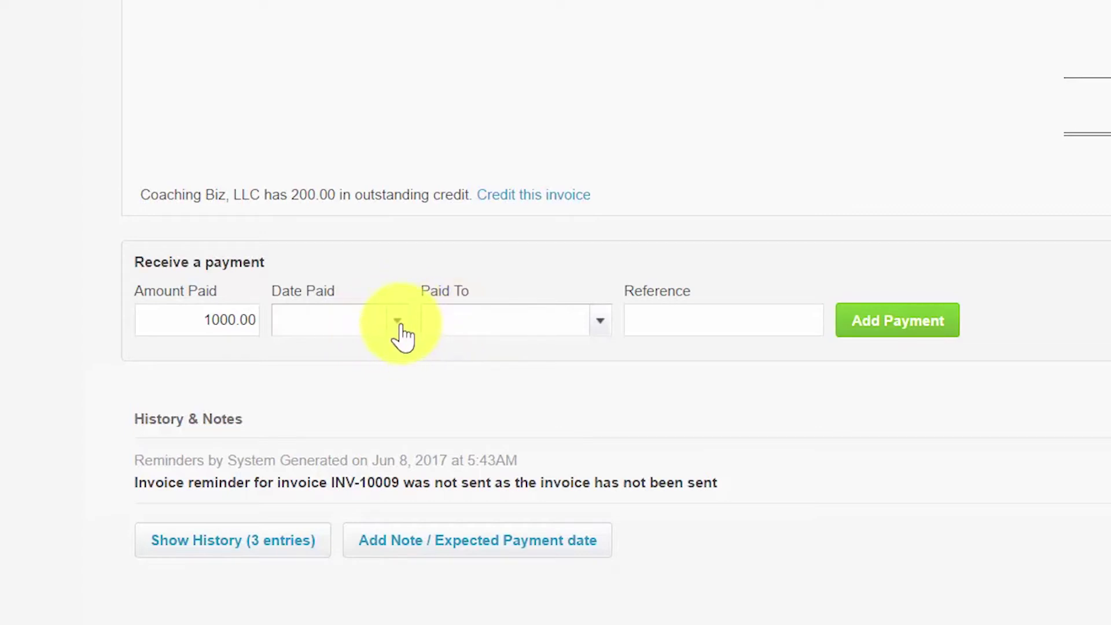
left_click(398, 321)
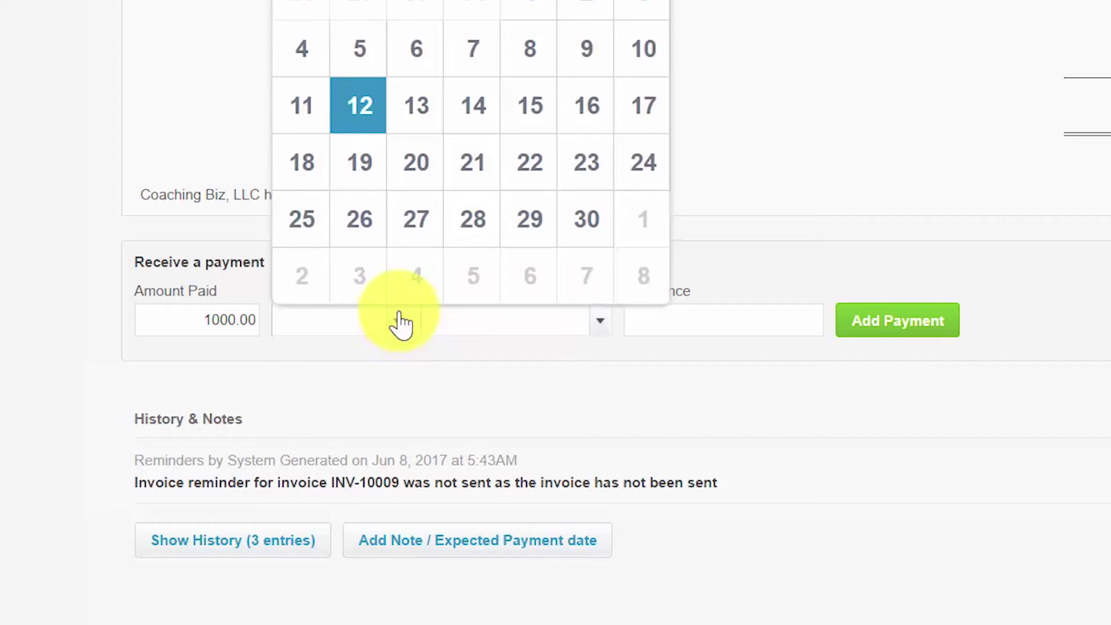
left_click(366, 120)
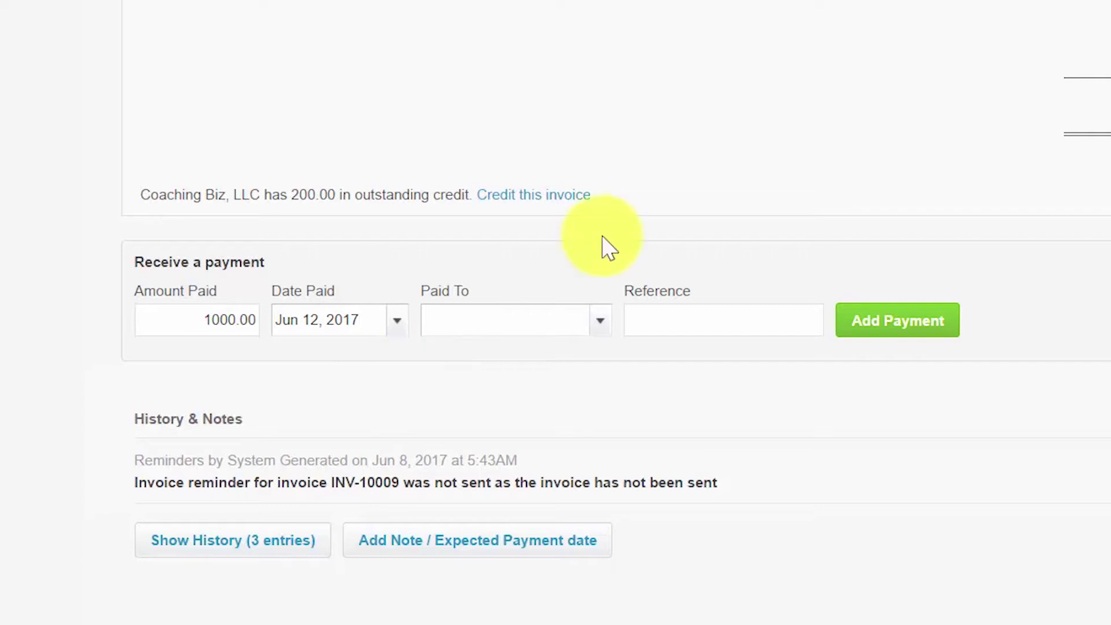
left_click(571, 327)
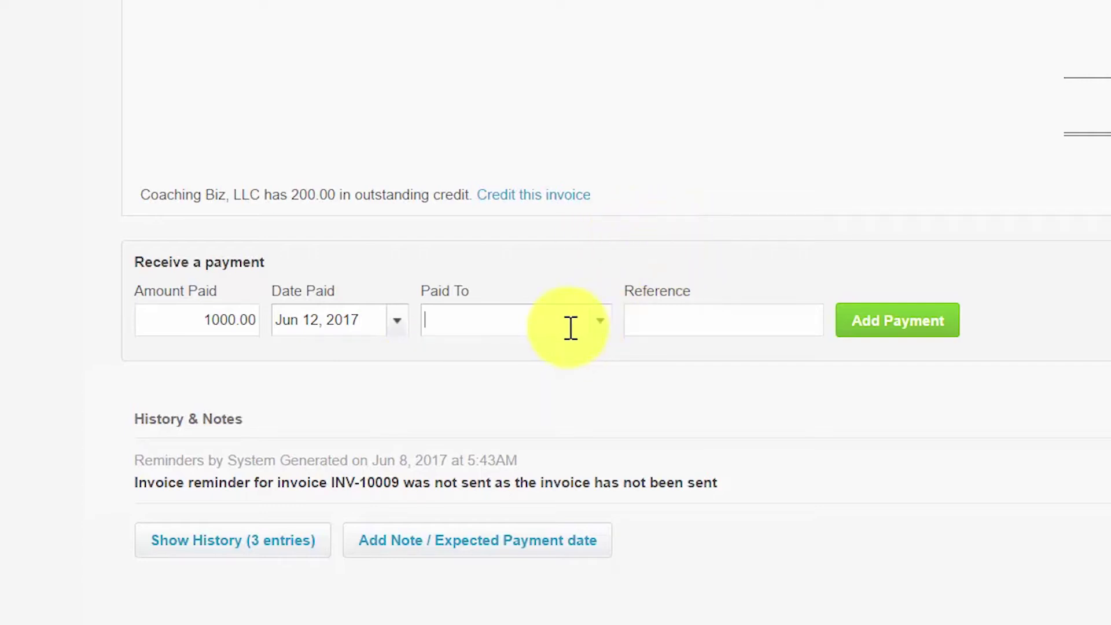
Step: Record the 1,000.00 payment into Business Checking with reference check#1234
left_click(605, 331)
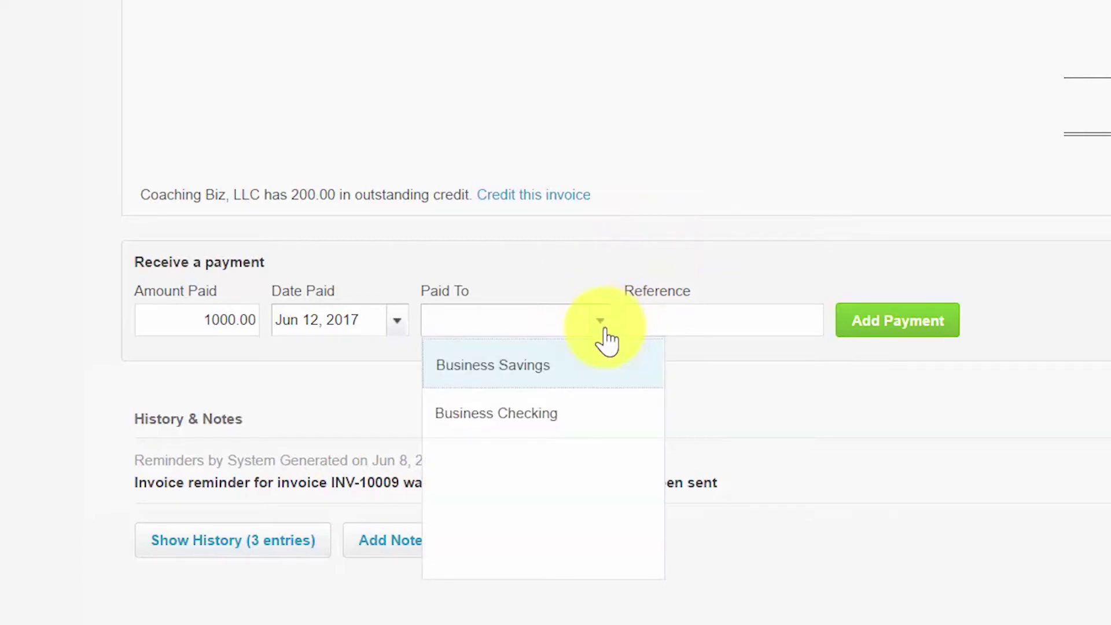
left_click(555, 418)
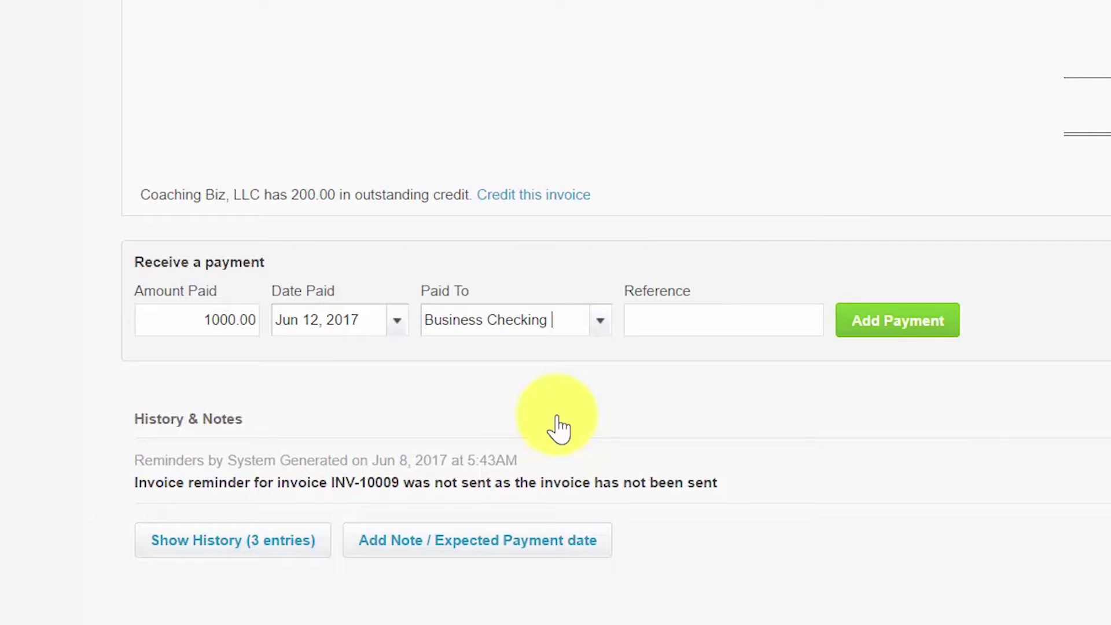
left_click(783, 323)
type("check#1234")
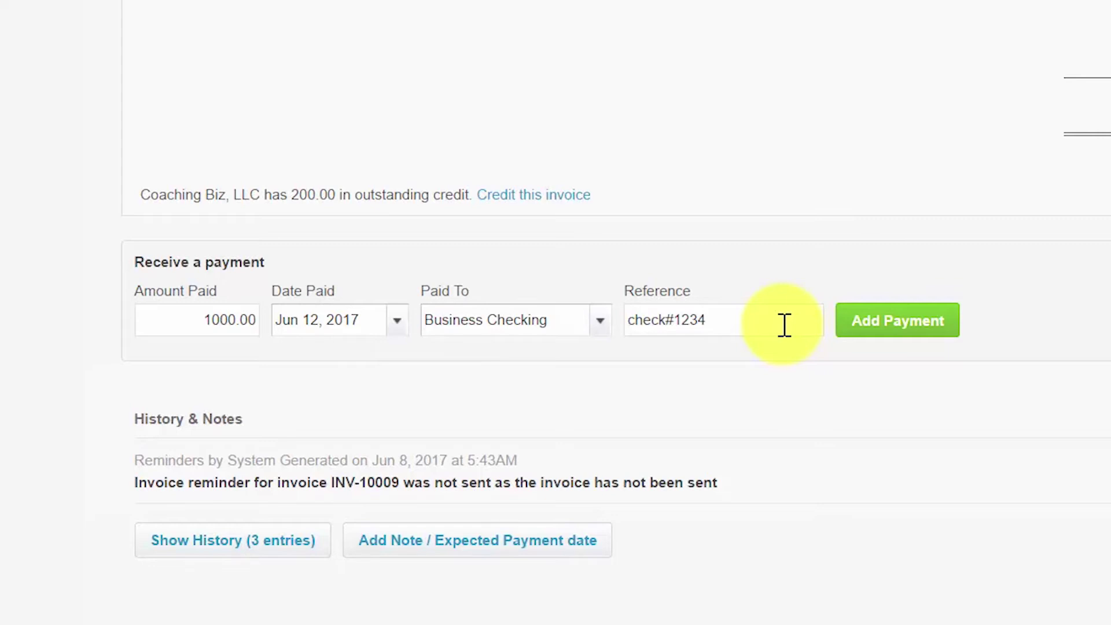
left_click(882, 334)
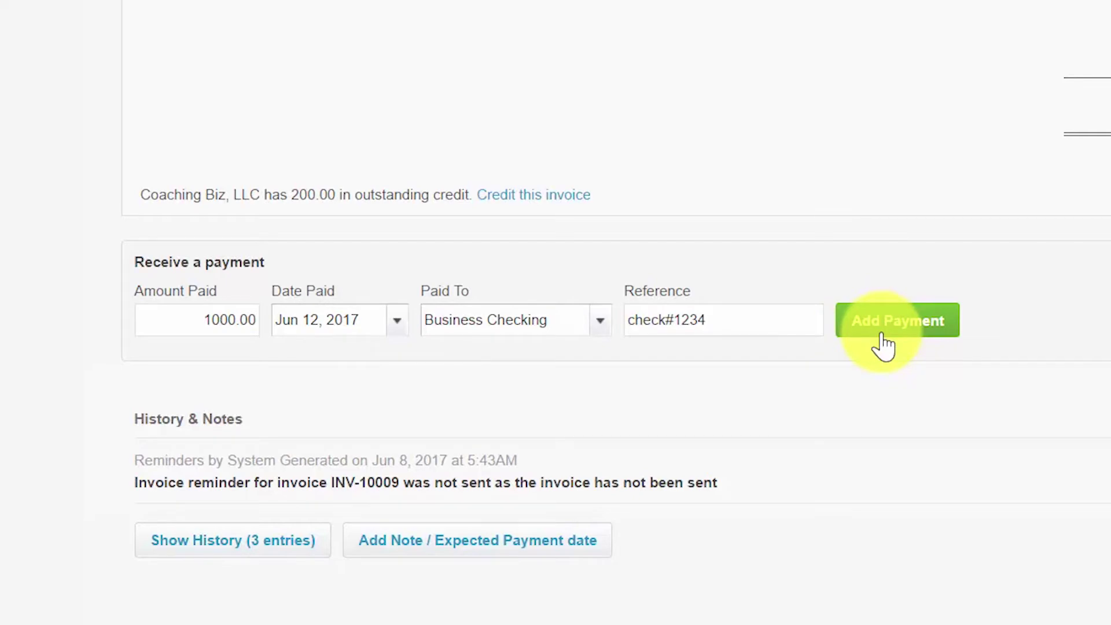
left_click(900, 324)
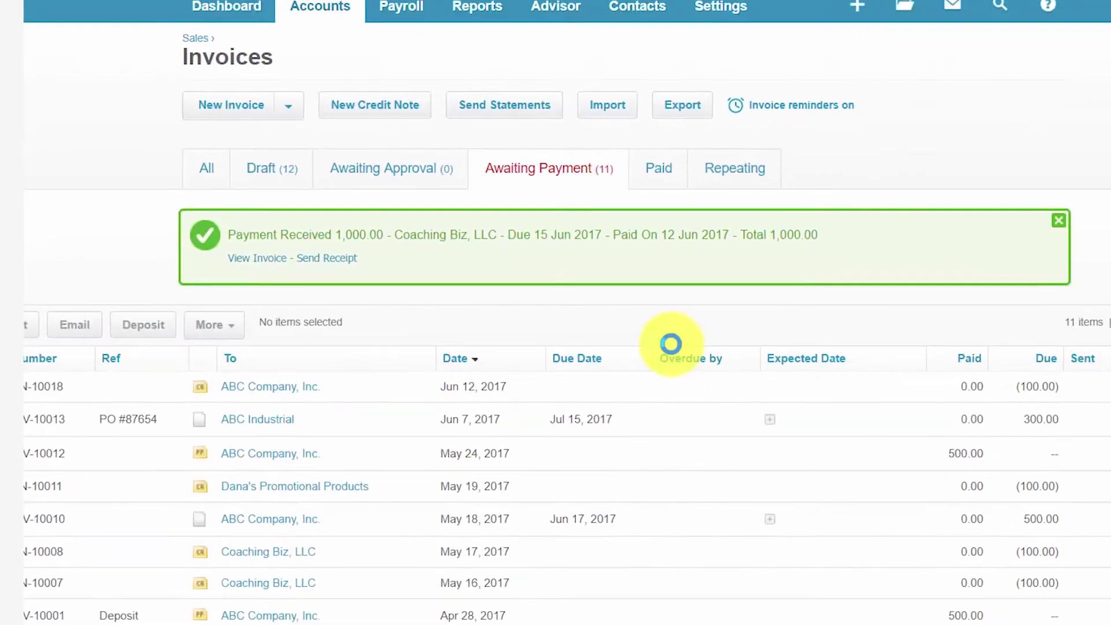
Step: Open Send Receipt from the Payment Received banner for Coaching Biz, LLC's 1,000.00 payment
scroll(582, 365, "down", 3)
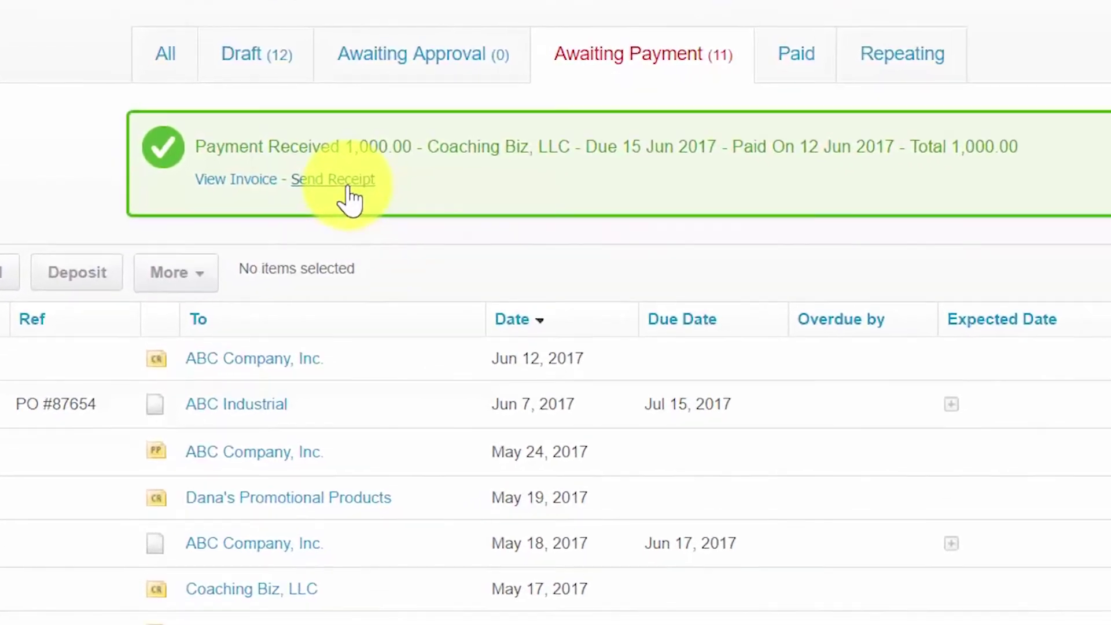
left_click(351, 191)
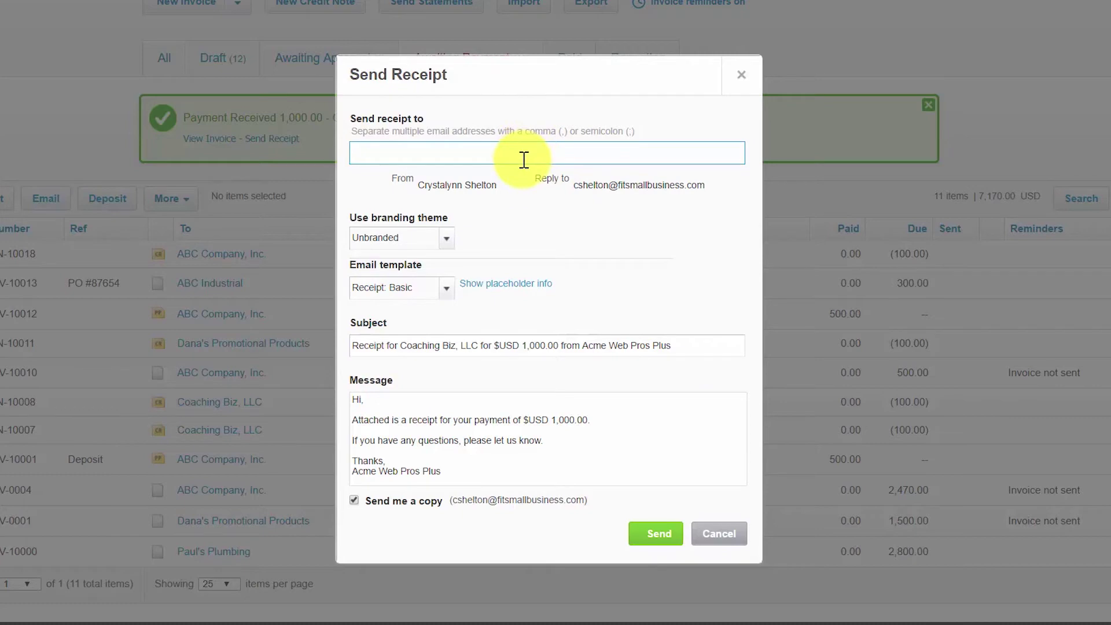
key("ctrl+v")
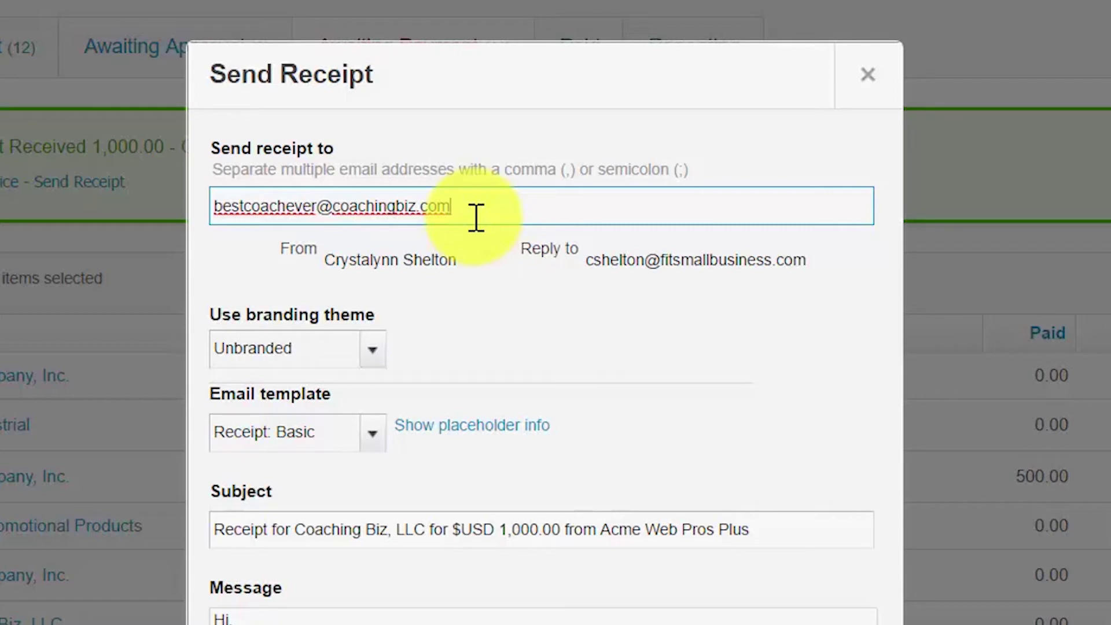
type(";")
left_click(352, 359)
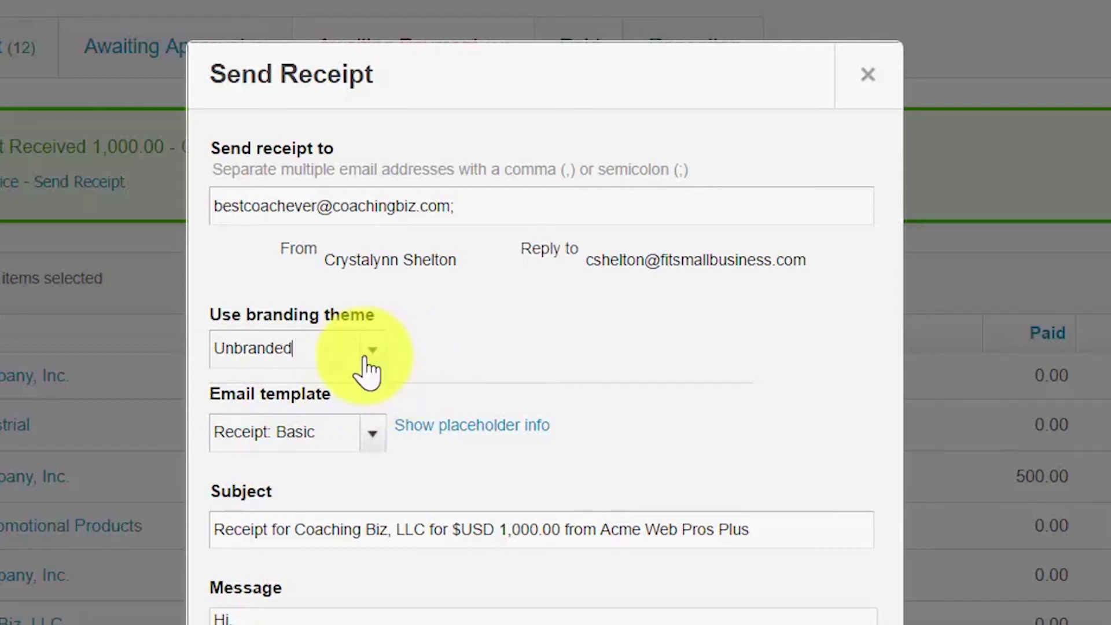
left_click(368, 369)
left_click(368, 371)
left_click(352, 438)
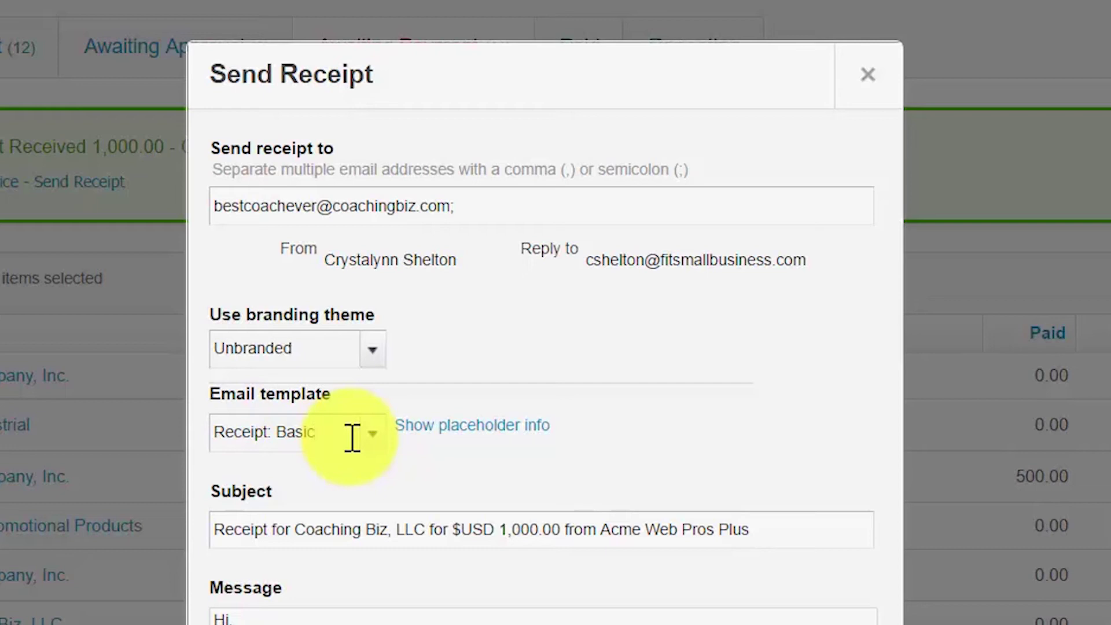
left_click(788, 529)
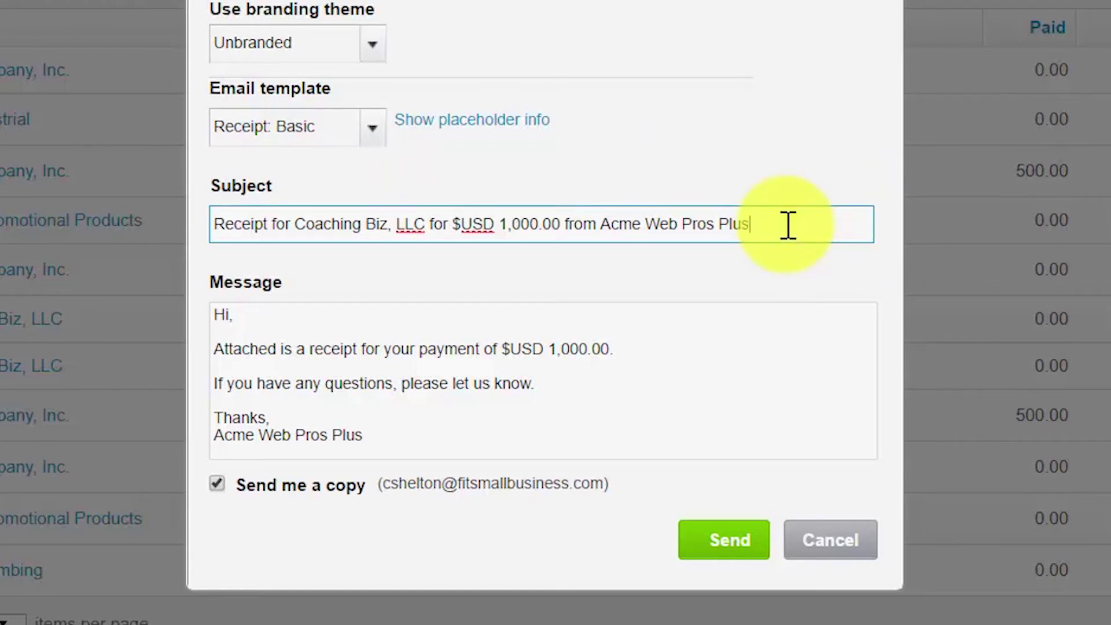
left_click_drag(778, 224, 199, 258)
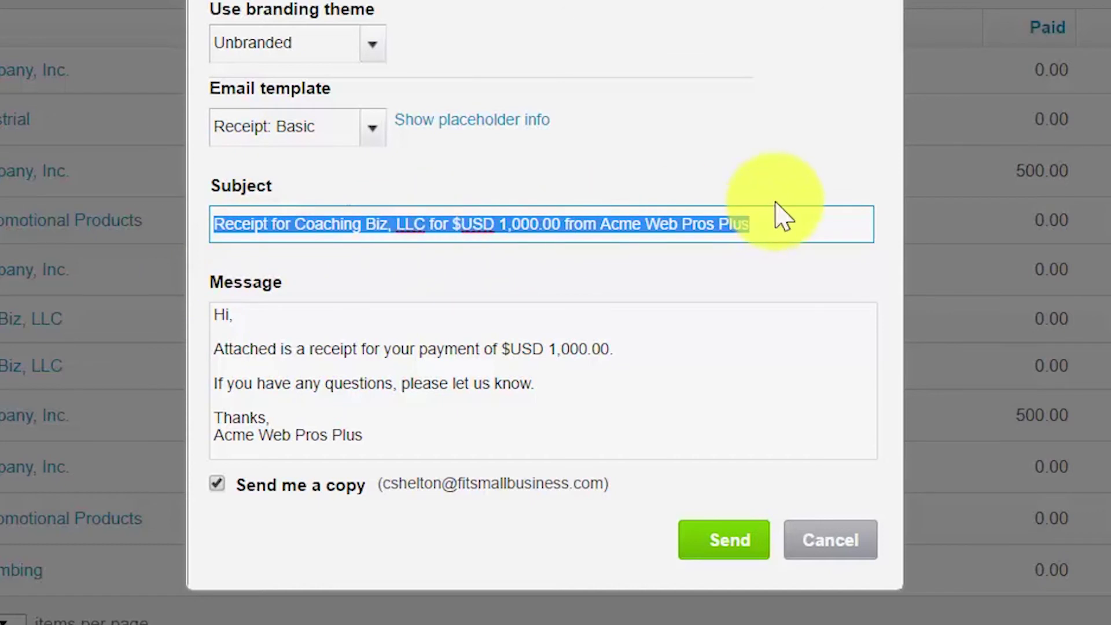
left_click(799, 230)
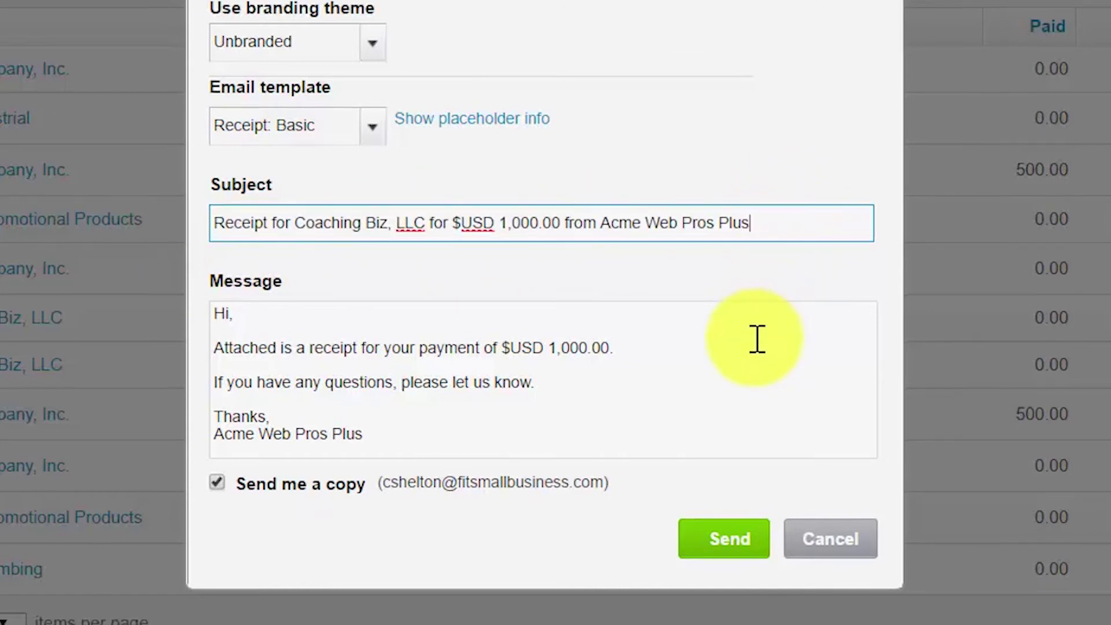
left_click(698, 278)
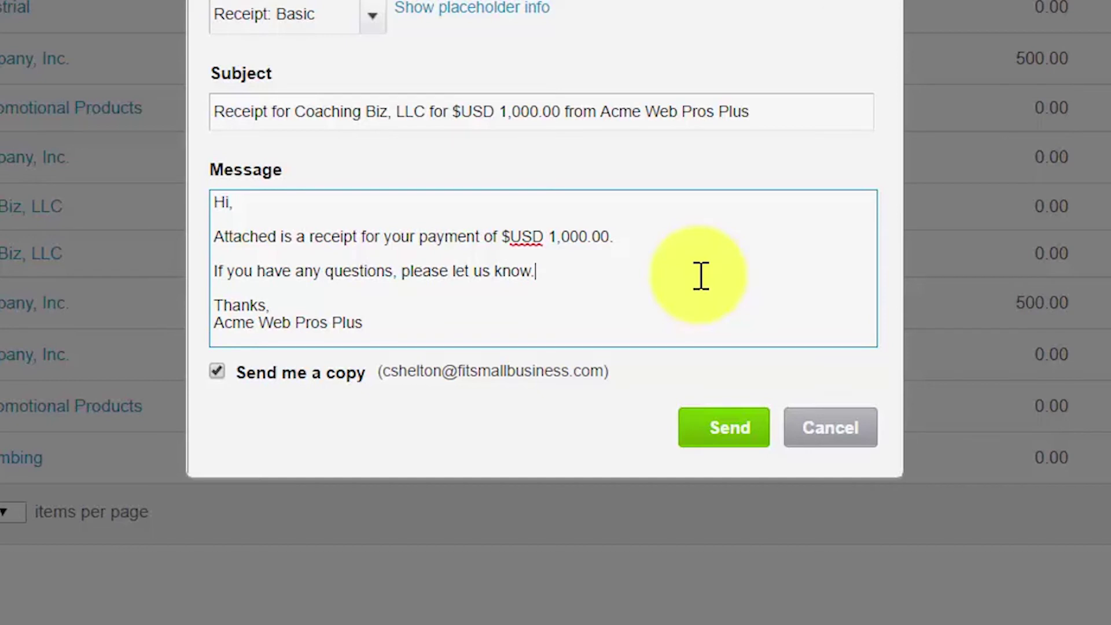
left_click_drag(388, 323, 220, 214)
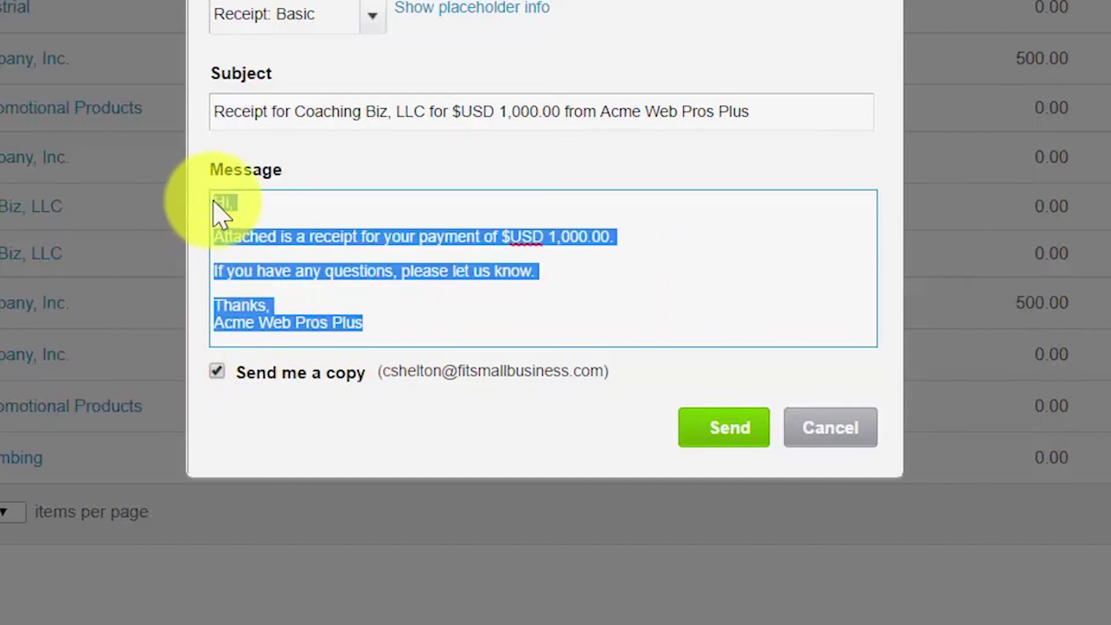
left_click(478, 302)
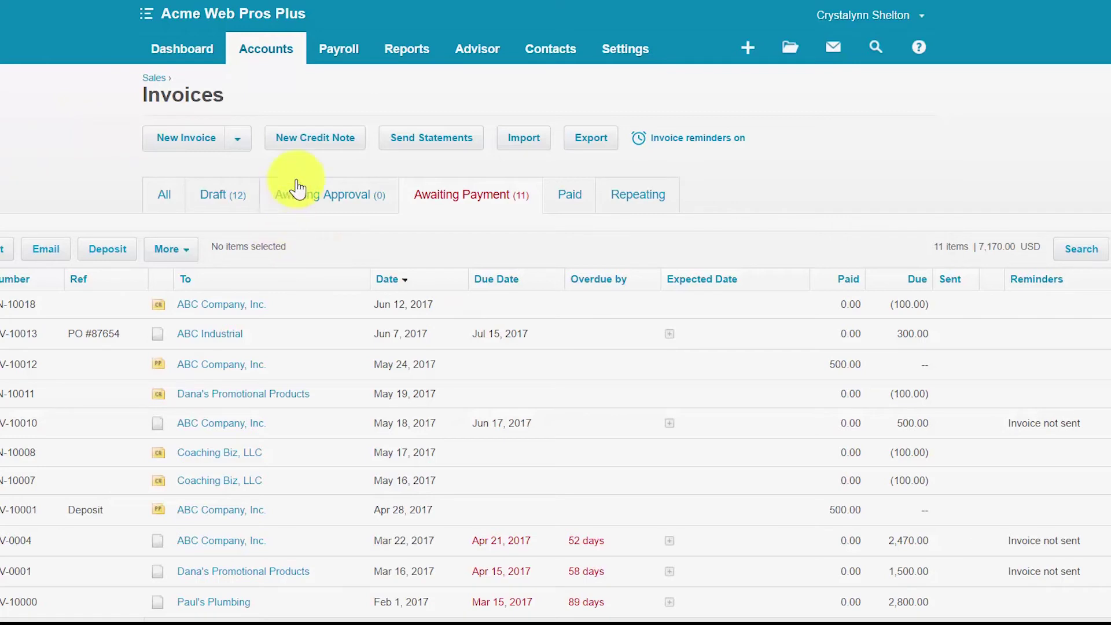
Step: List the 11 Awaiting Payment sales items totalling 7,170.00 USD
left_click(260, 53)
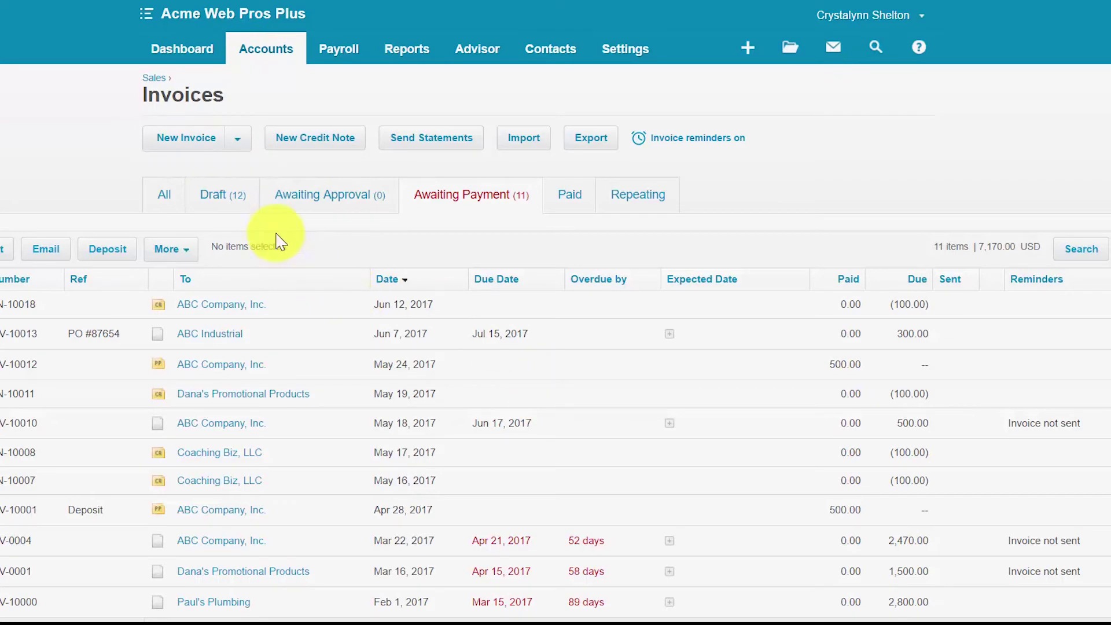
left_click(481, 204)
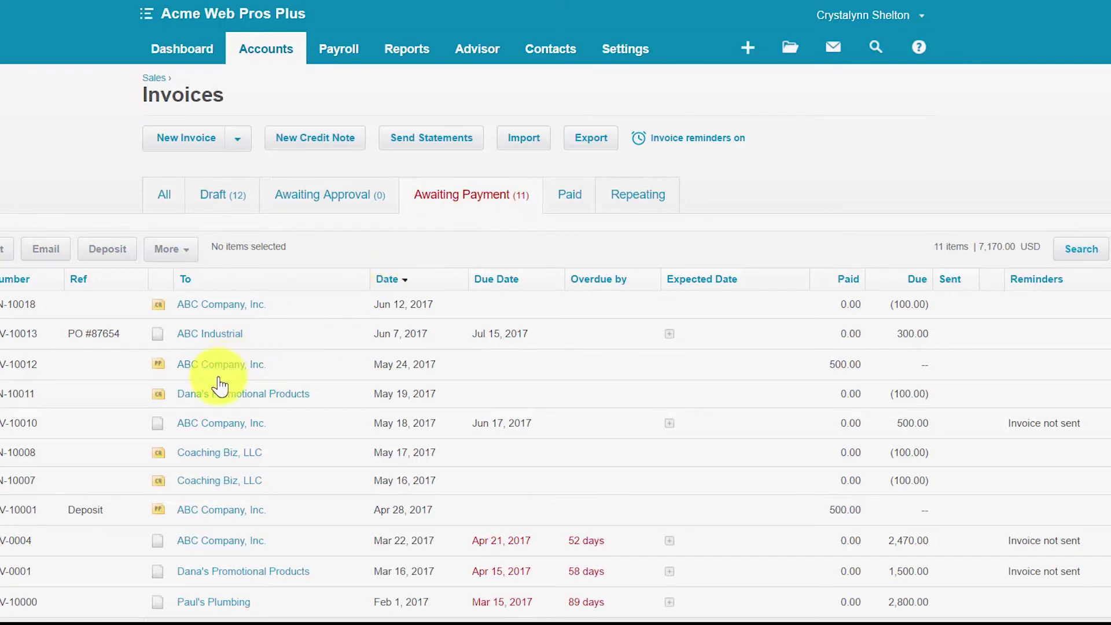
scroll(219, 385, "down", 2)
scroll(219, 388, "down", 1)
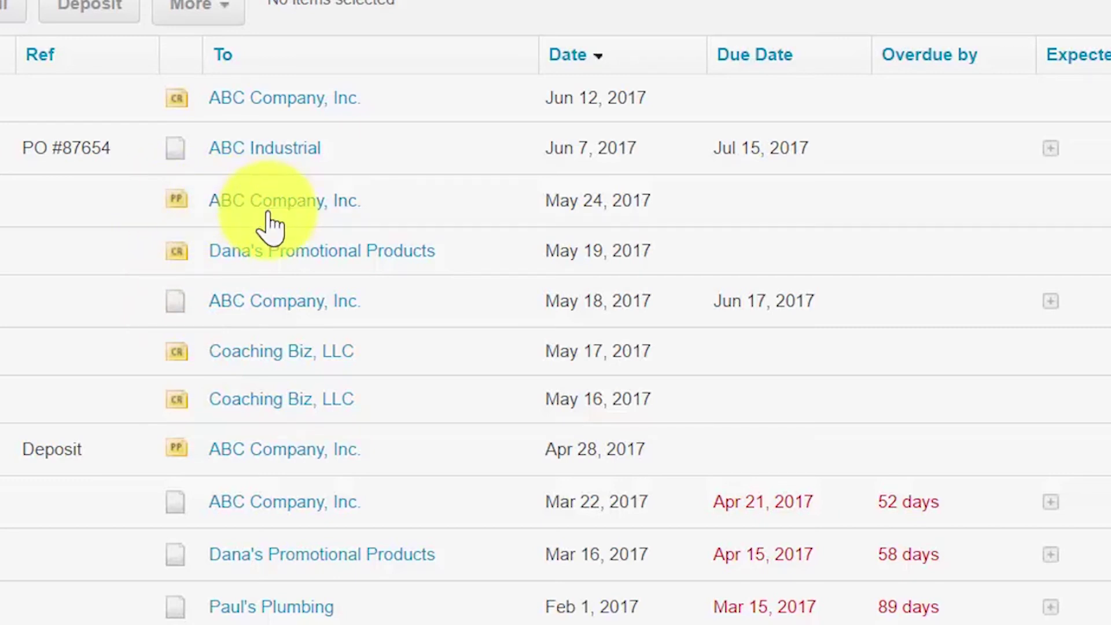
Step: Open ABC Company, Inc.'s May 24 prepayment INV-10012 and choose Allocate Credit
left_click(341, 203)
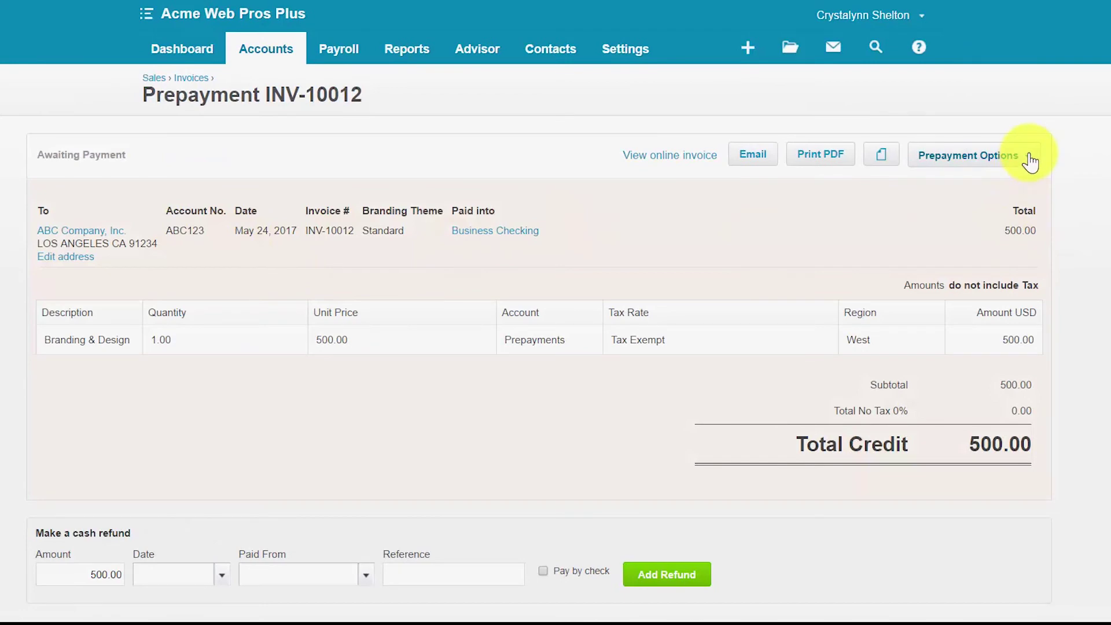
left_click(1030, 163)
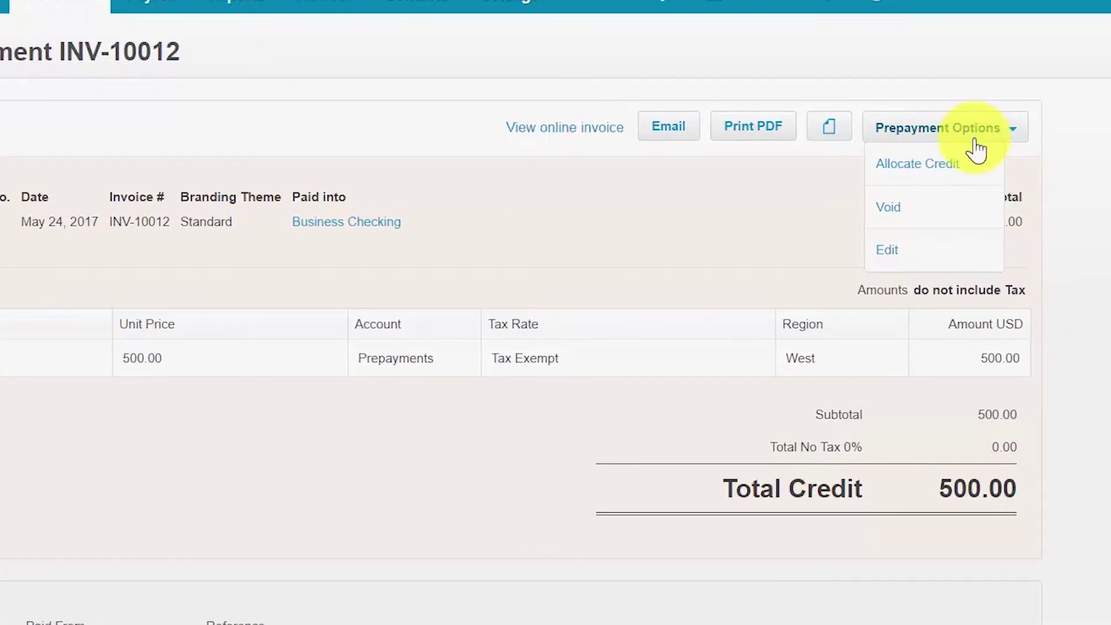
left_click(954, 174)
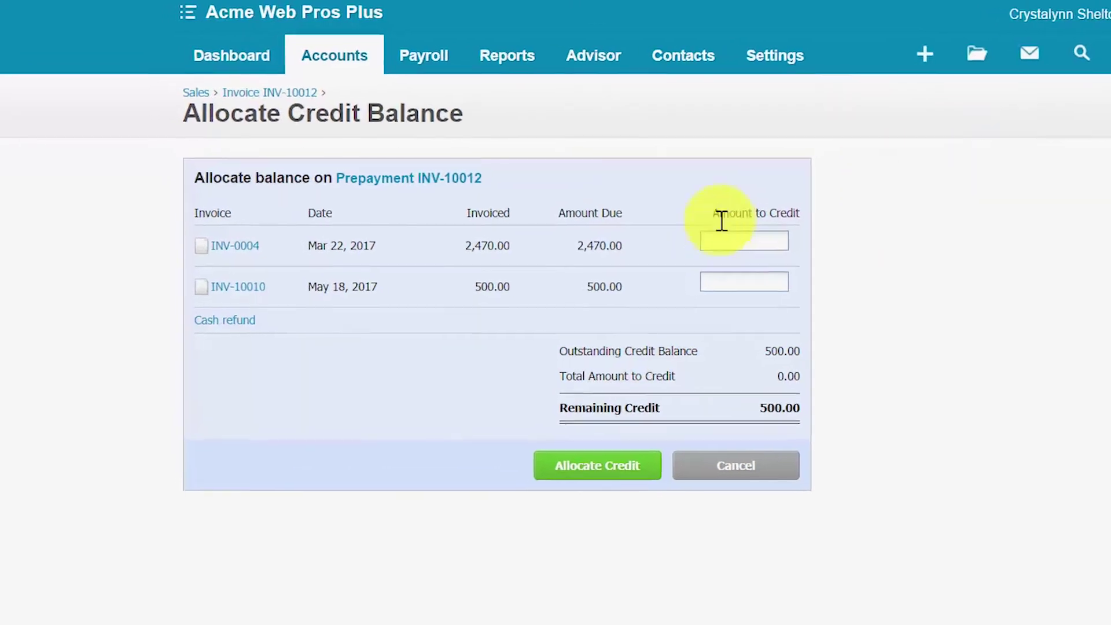
Step: Allocate 500 of credit to invoice INV-10010, leaving 0.00 remaining
left_click(808, 263)
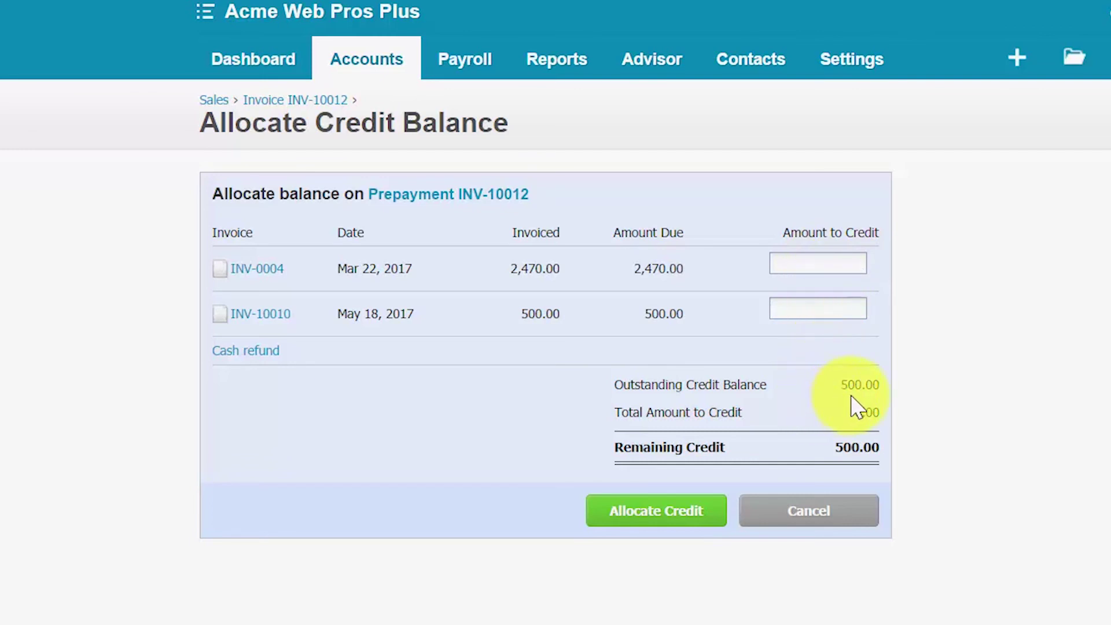
left_click(842, 311)
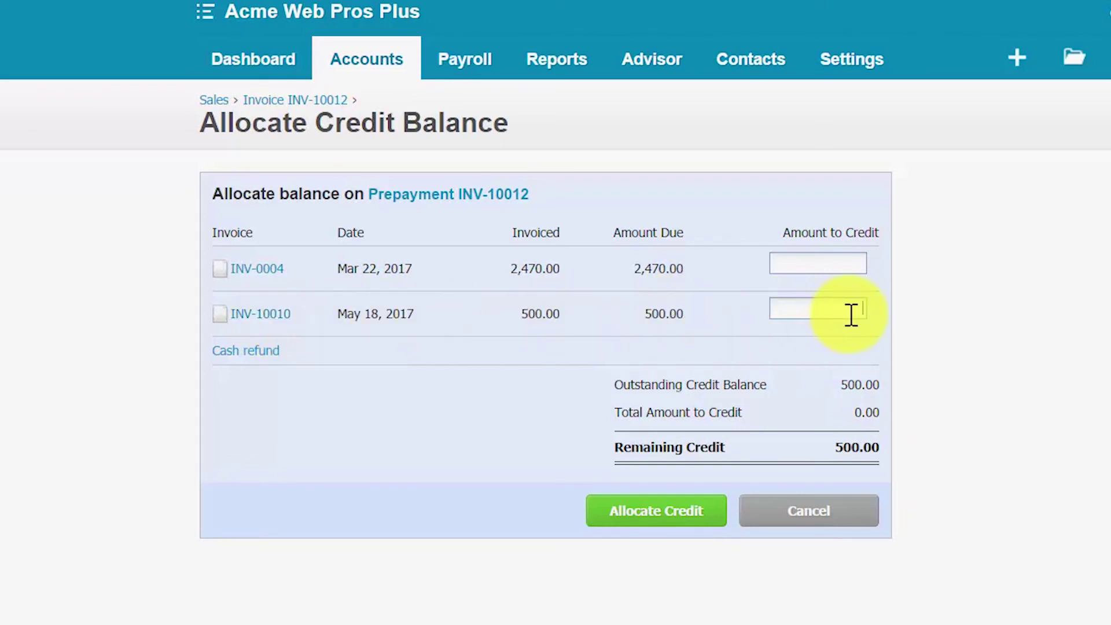
type("500")
left_click(431, 454)
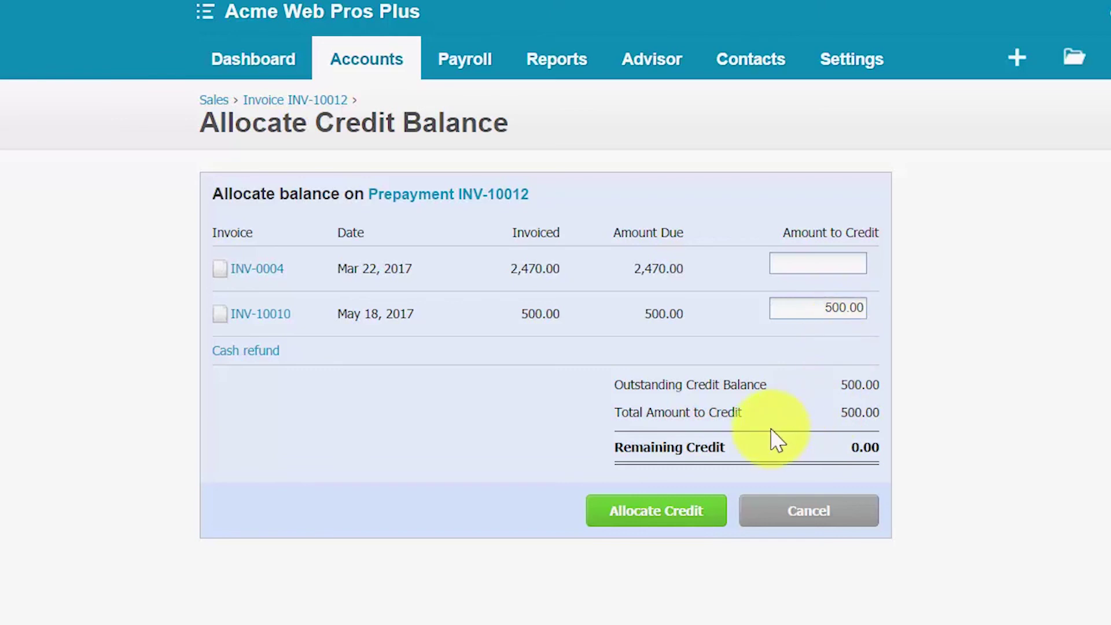
left_click(649, 520)
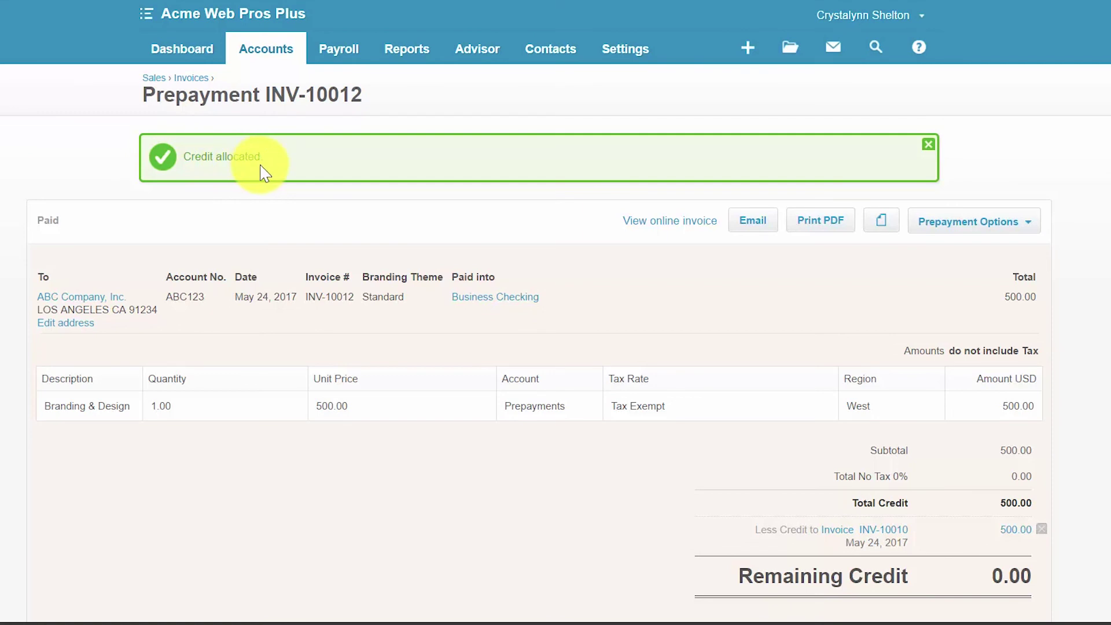
Step: Review prepayment INV-10012 showing 500.00 applied to INV-10010 and Remaining Credit 0.00
scroll(266, 174, "down", 1)
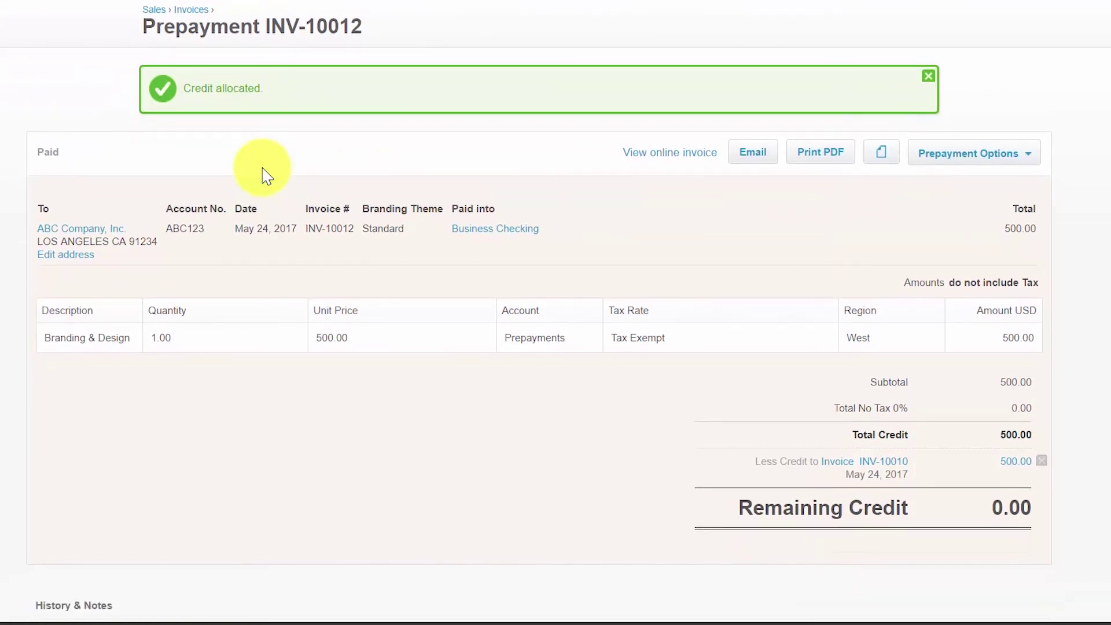
scroll(265, 174, "up", 1)
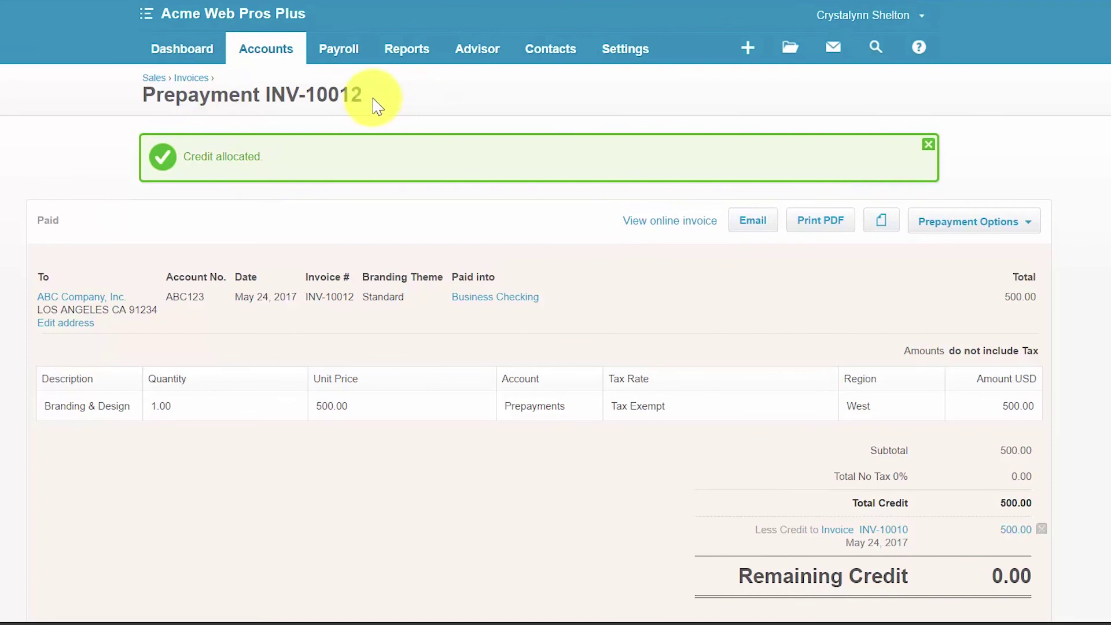
left_click_drag(370, 98, 124, 96)
left_click(397, 268)
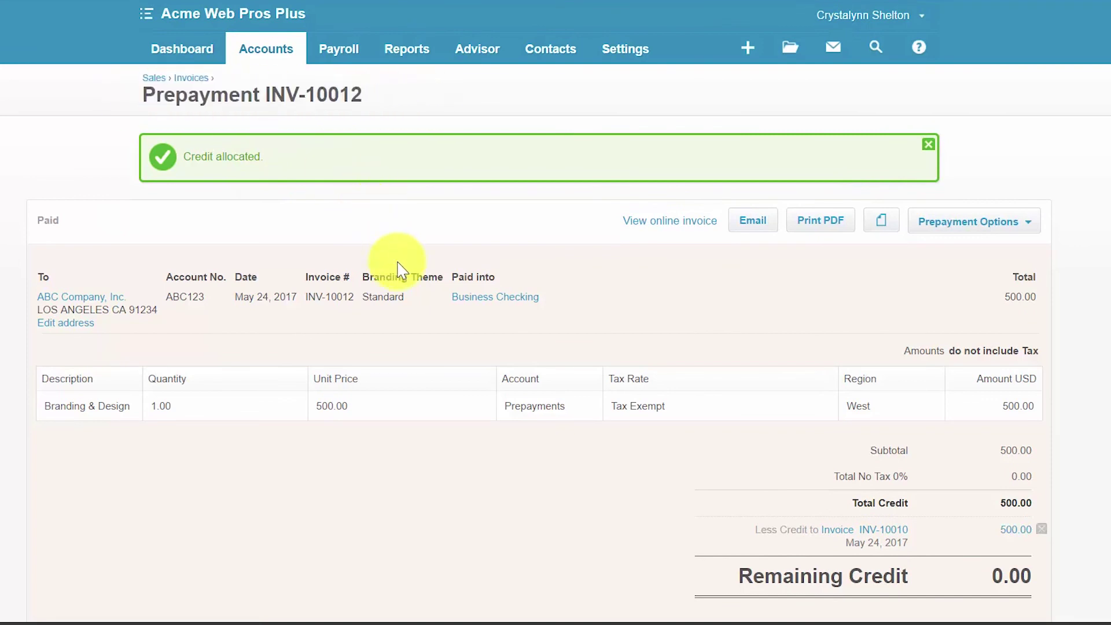
scroll(397, 267, "down", 3)
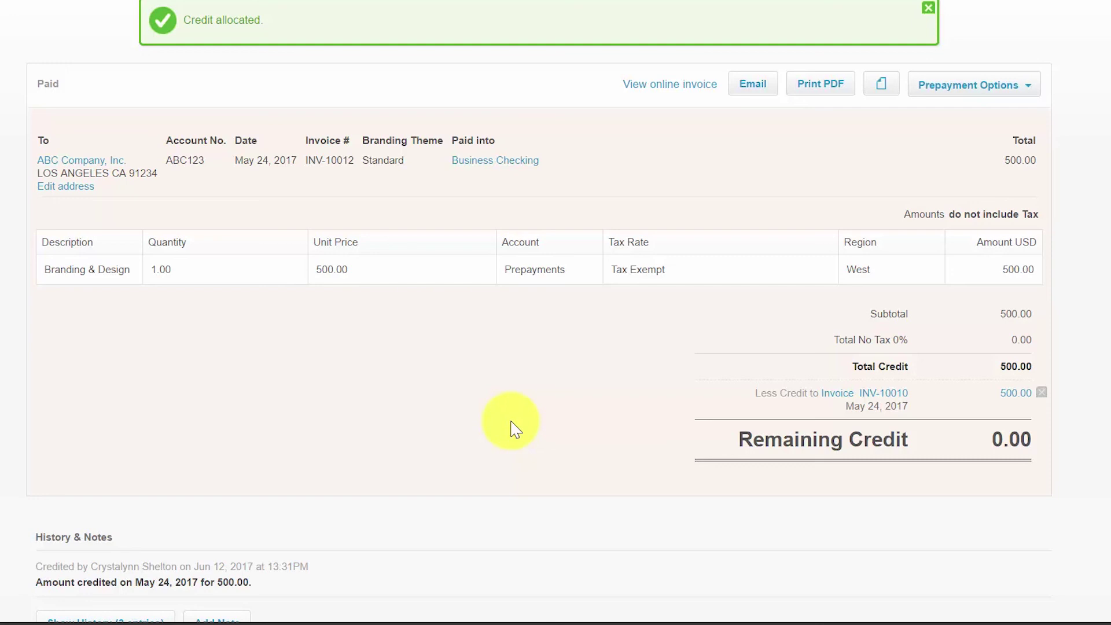
scroll(87, 168, "up", 3)
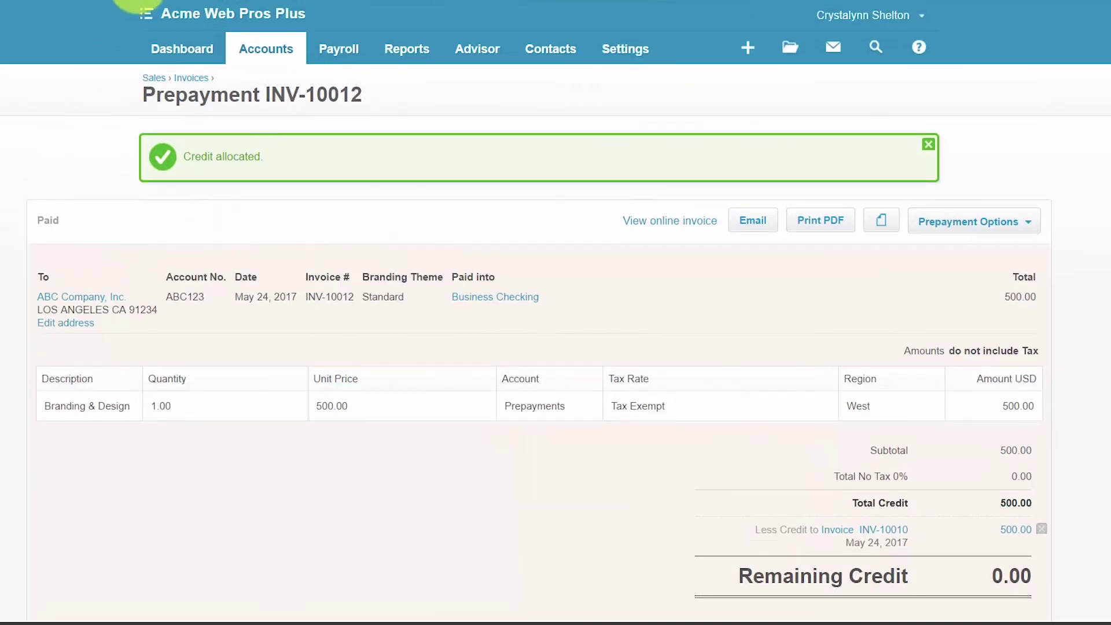
left_click(164, 49)
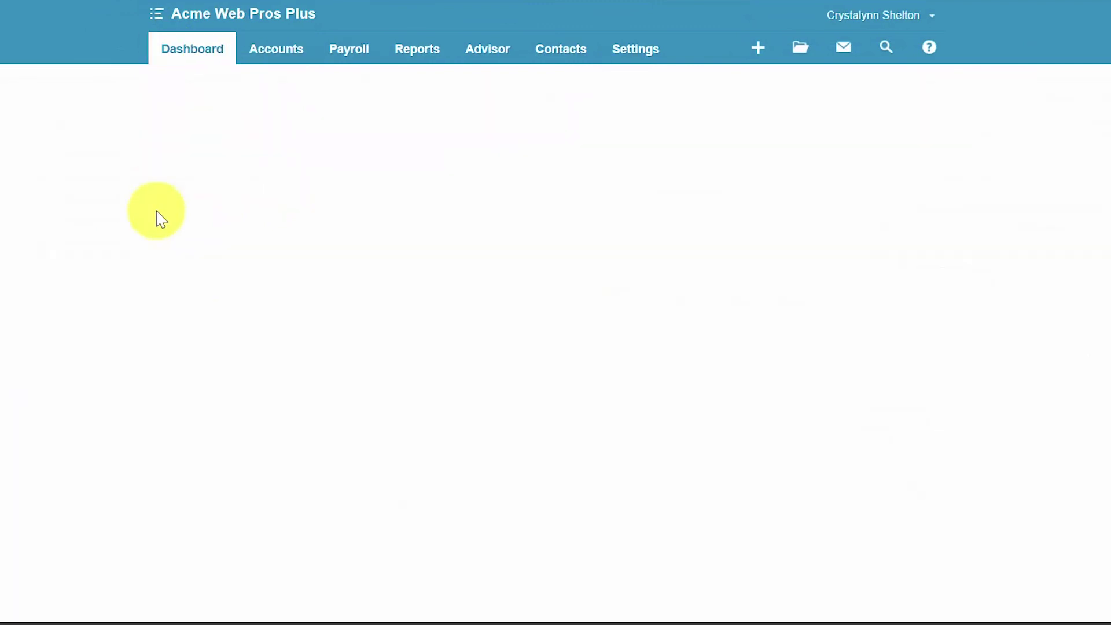